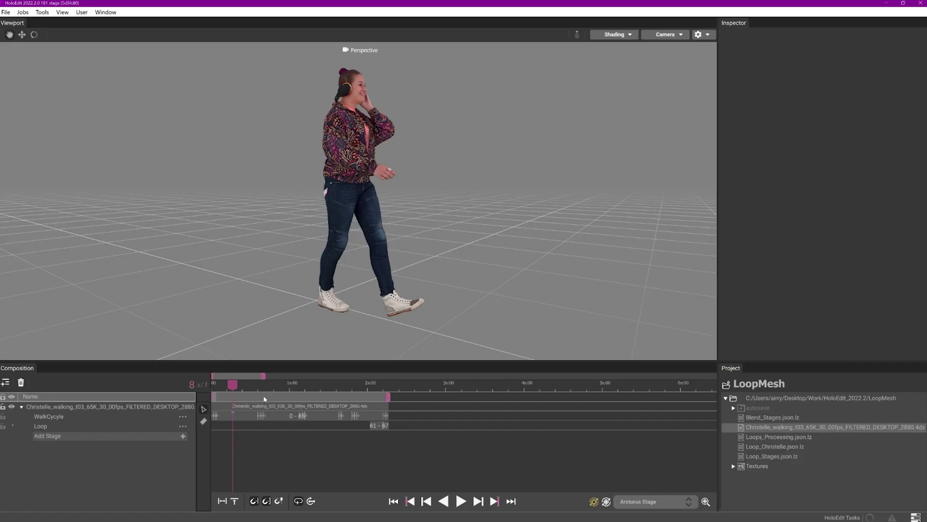
- Scrub through the walking clip's frames in the LoopMesh project
left_click_drag(232, 384, 359, 396)
- Add two Clean Mesh, two Texture Transfer and one Blend Mesh (Beta) stage to the walking track
left_click(184, 435)
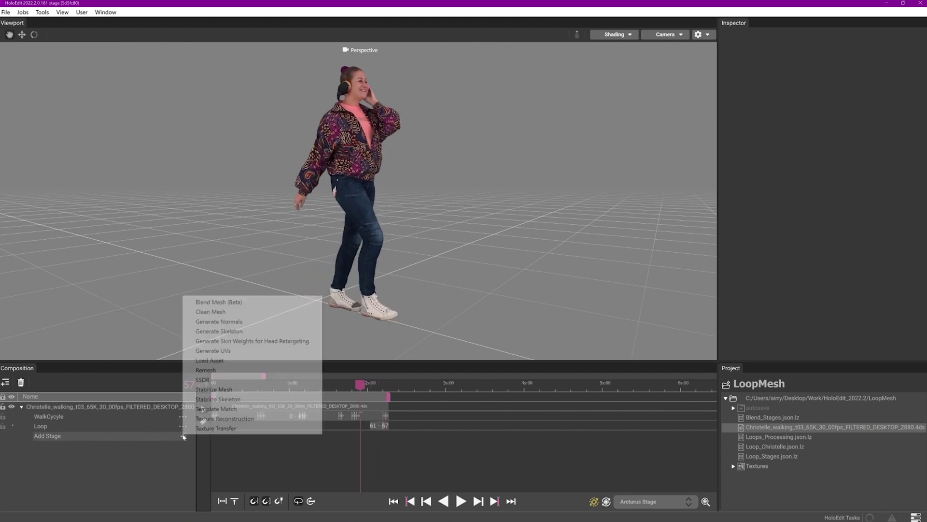
left_click(237, 313)
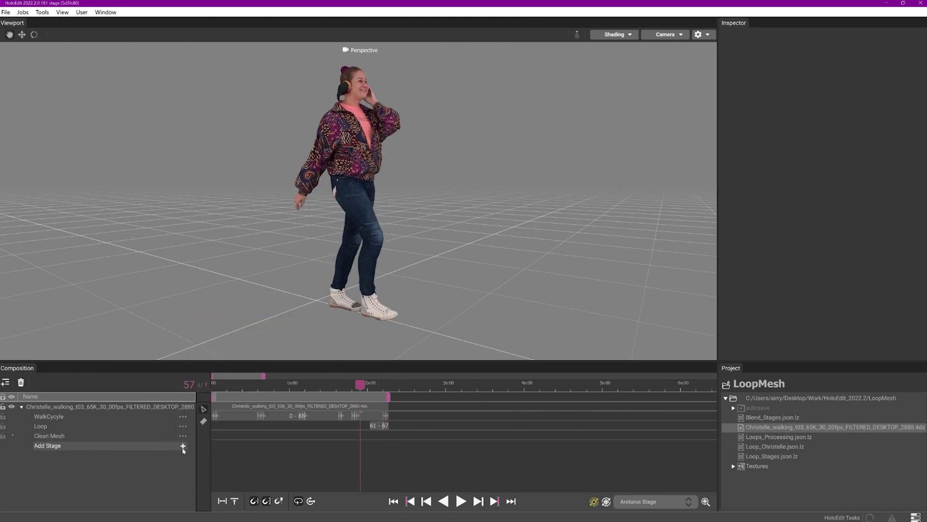
left_click(183, 446)
left_click(212, 322)
left_click(183, 455)
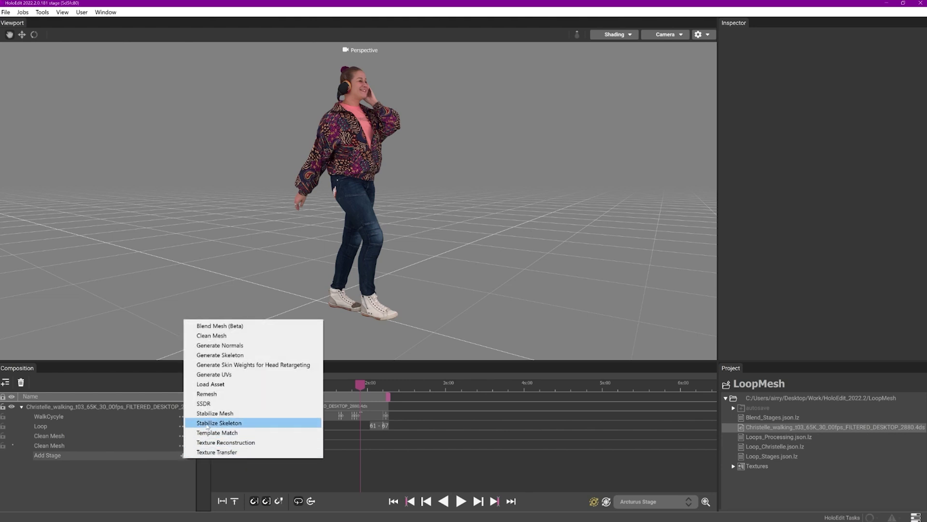
left_click(217, 452)
left_click(183, 465)
left_click(217, 466)
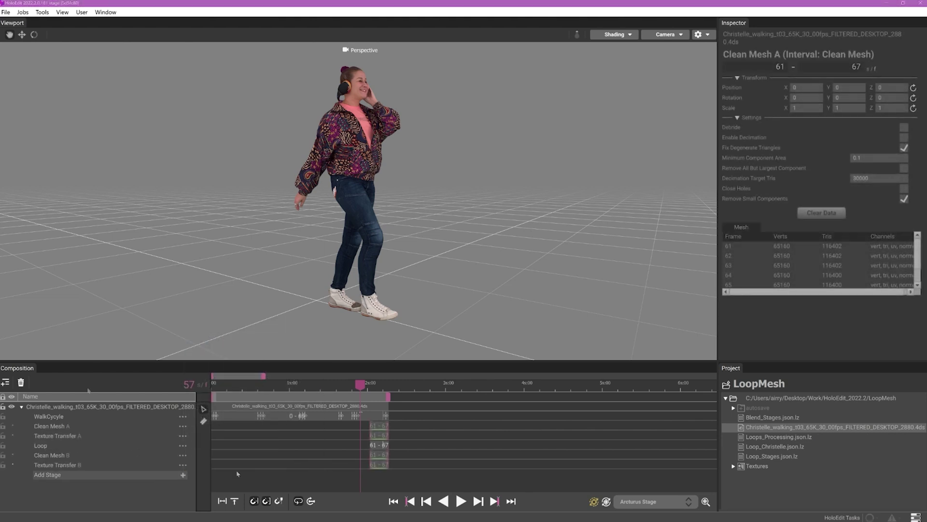
left_click(183, 475)
left_click(218, 341)
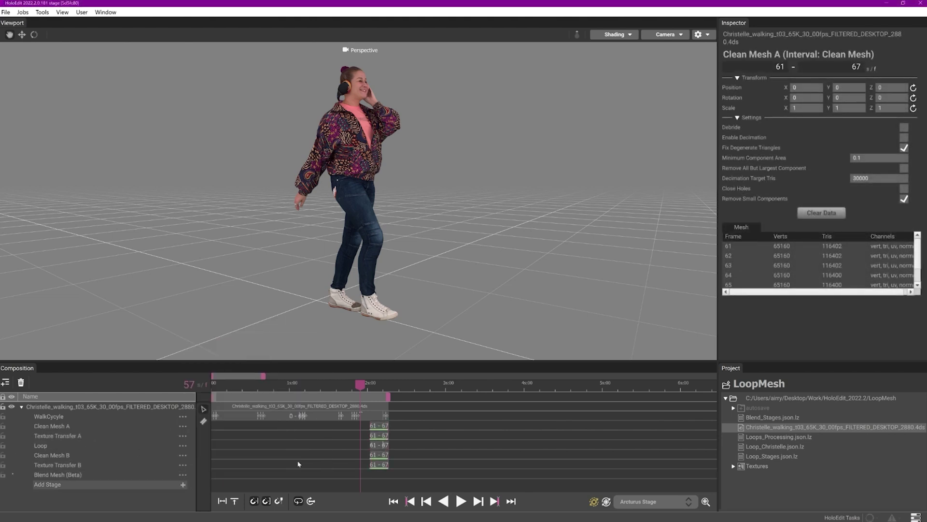
- Give the blend stage a 61–67 interval with Texture Transfer A and B as sources
left_click(380, 473)
left_click(75, 475)
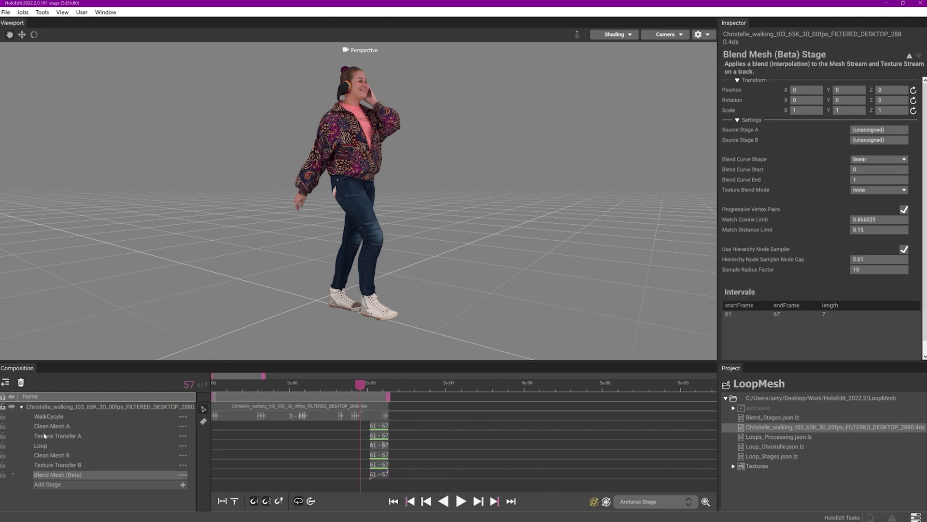
left_click_drag(57, 436, 881, 129)
left_click_drag(54, 467, 881, 141)
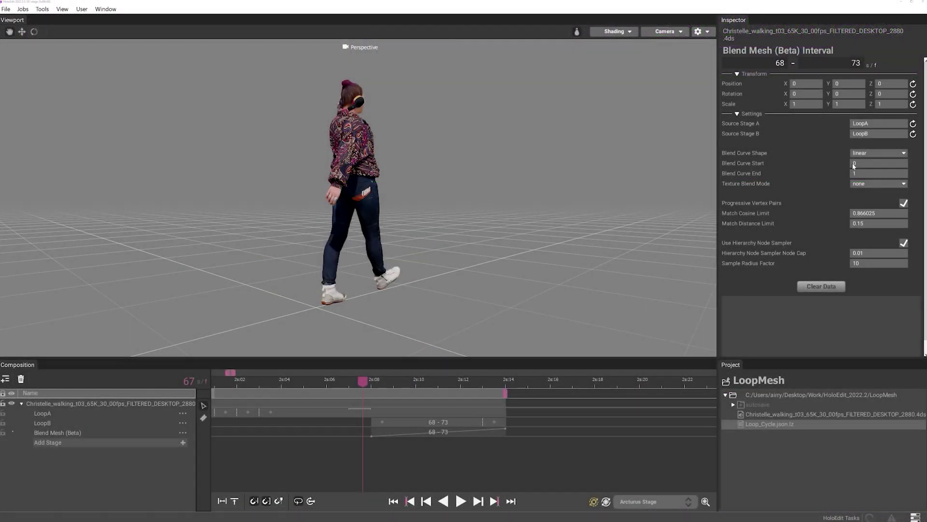
- Raise the Blend Curve Start value and bring up the blend curve shape choices
mouse_move(847, 163)
left_mouse_down()
mouse_move(867, 165)
mouse_move(832, 173)
left_mouse_up()
left_click(878, 152)
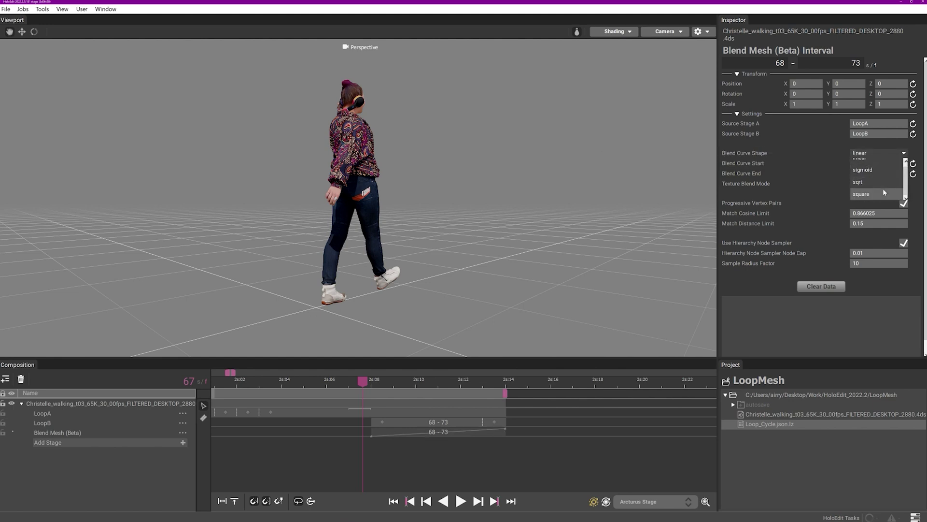
- Switch the Blend Mesh (Beta) interval's blend curve to square
left_click(883, 190)
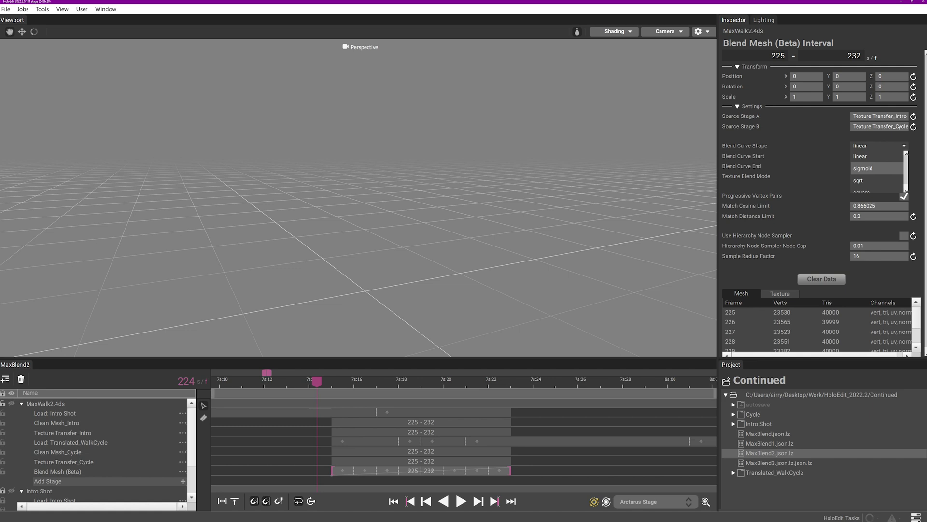
- Dismiss the blend curve shape list, leaving the 225–232 curve linear
key("Escape")
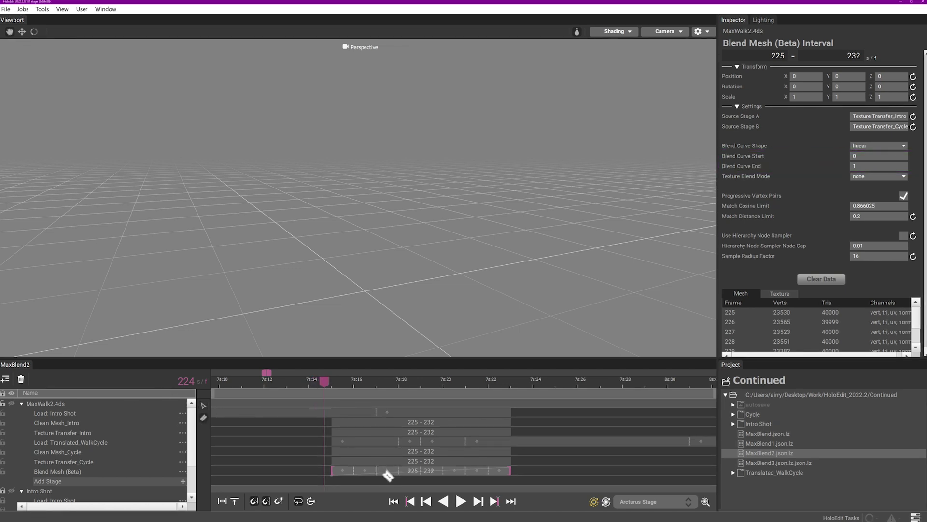
- Split the 225–232 blend at frame 228, check the 228–232 half, then undo the split
left_click(406, 473)
left_click_drag(327, 382, 348, 383)
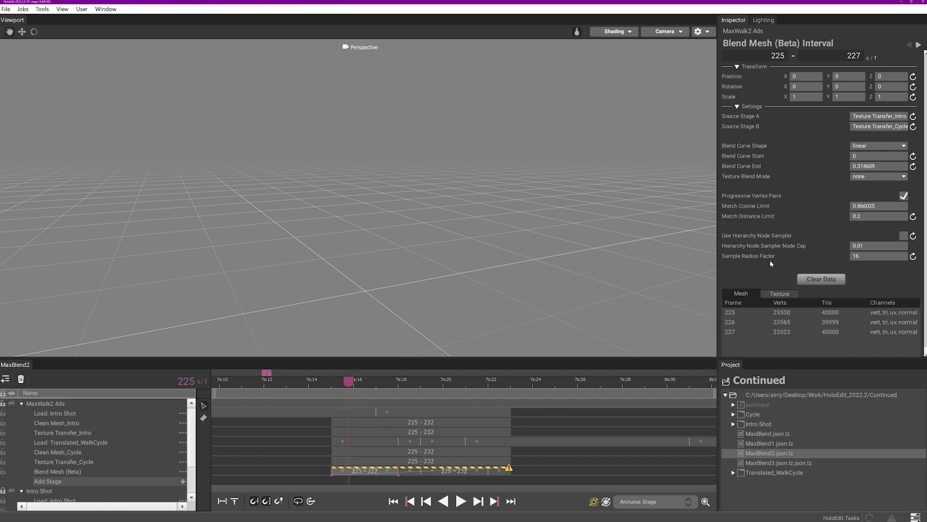
left_click(428, 474)
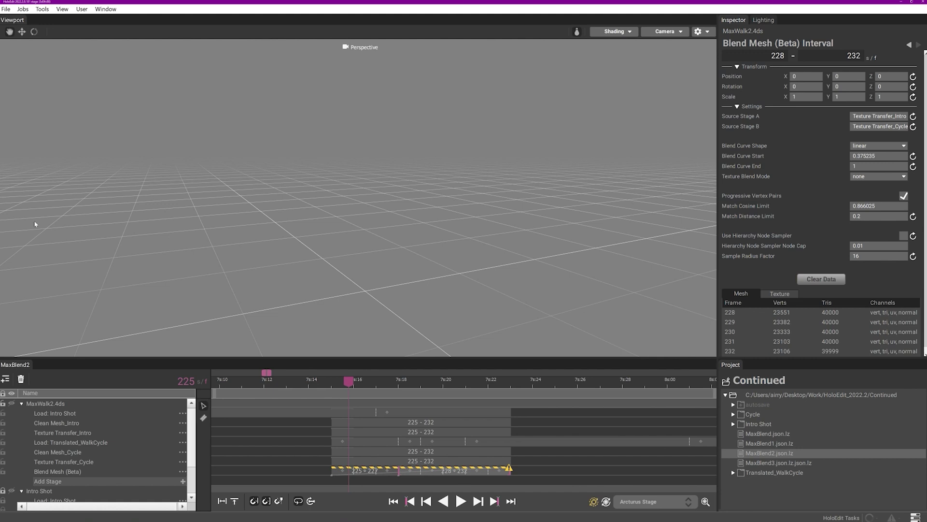
key("ctrl+z")
key("Left")
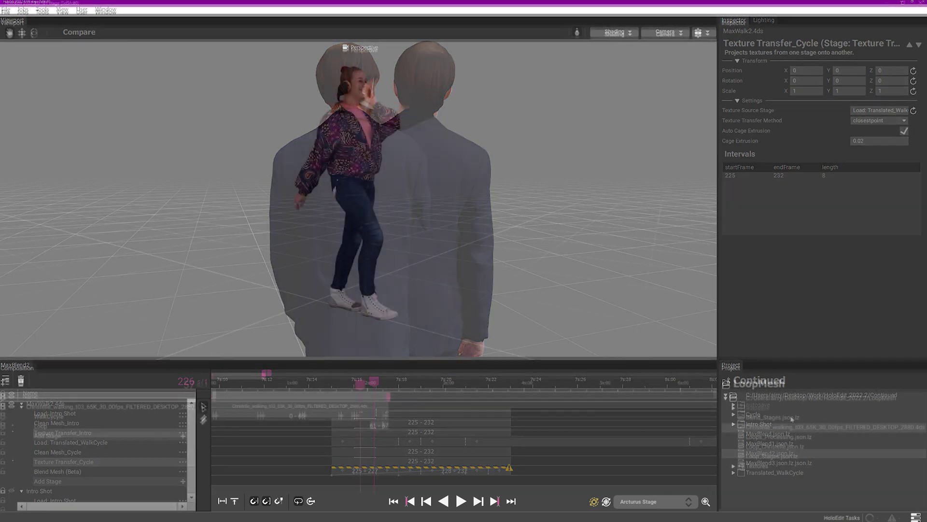
- Add two Clean Mesh and two Texture Transfer stages to the walking track
left_click(183, 436)
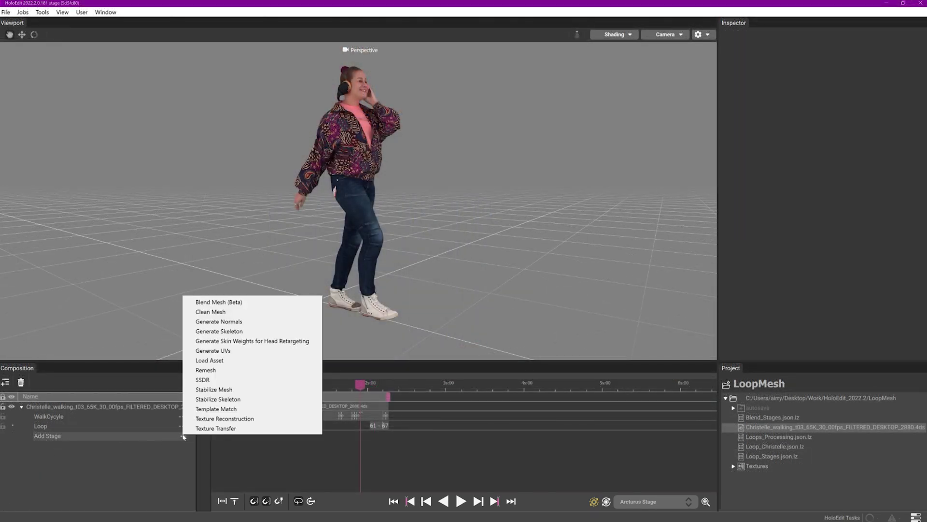
left_click(236, 312)
left_click(183, 445)
left_click(210, 326)
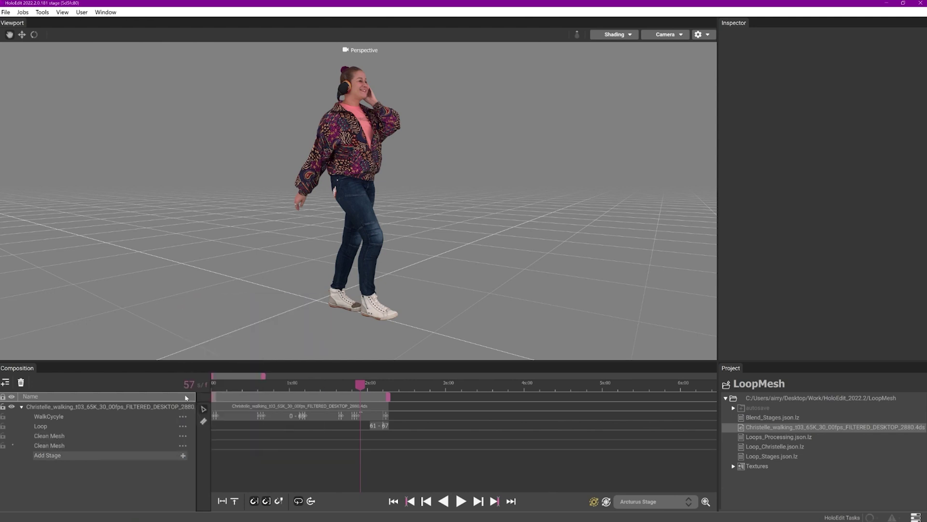
left_click(183, 455)
left_click(215, 451)
left_click(183, 464)
left_click(216, 461)
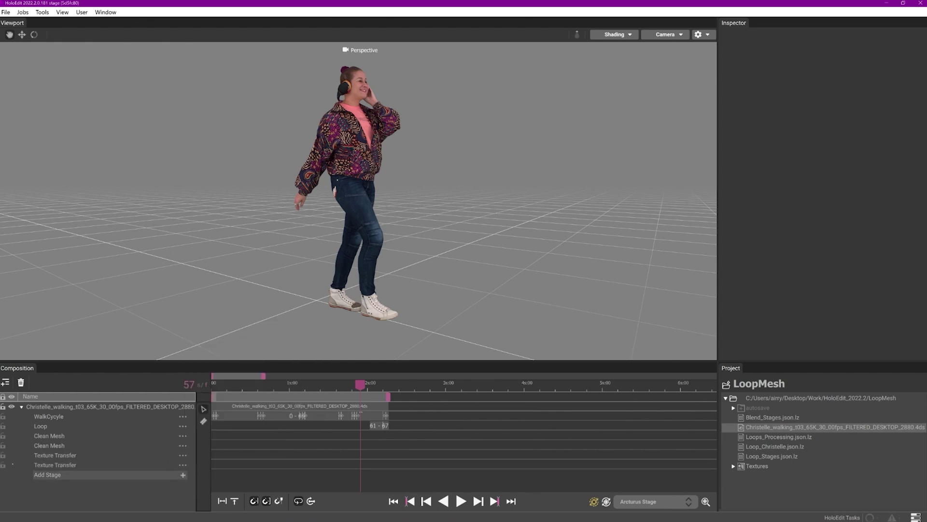
- Move Loop below the first Texture Transfer, add 61–67 intervals to the new stages, and play
left_click_drag(41, 426, 41, 445)
left_click_drag(372, 426, 386, 465)
right_click(386, 437)
left_click(413, 442)
right_click(386, 465)
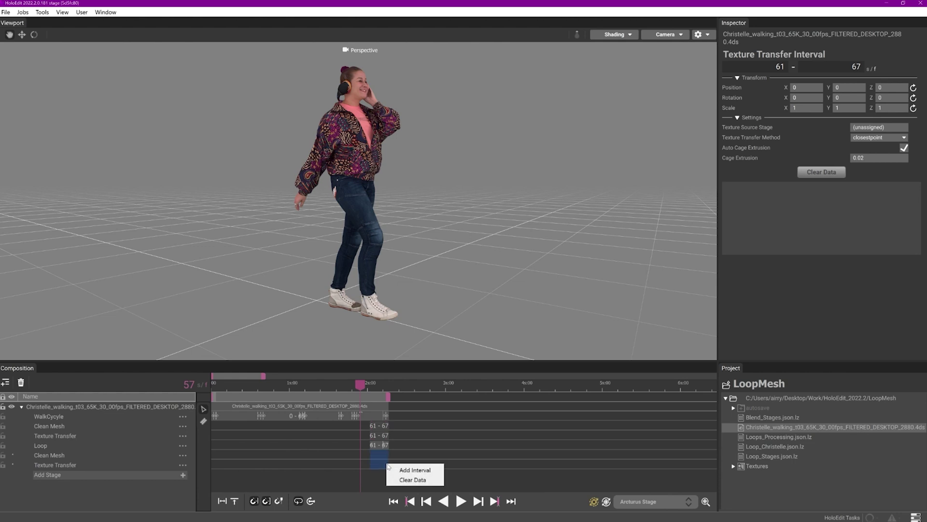
left_click(389, 469)
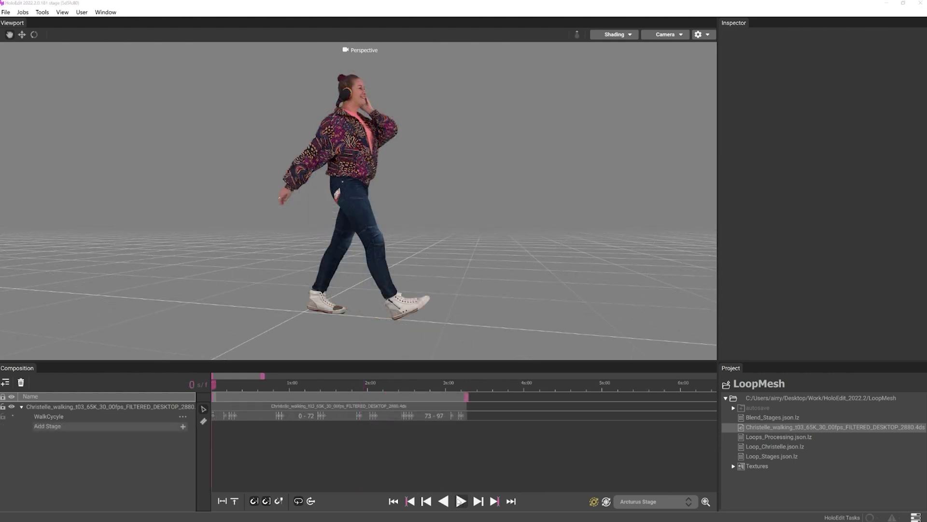
left_click(460, 501)
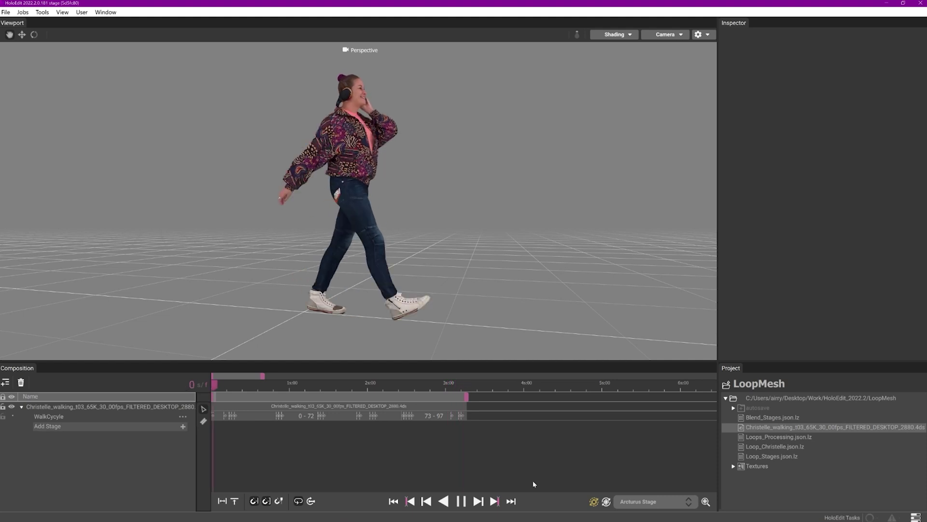
- Stop playback, add the walking .4ds as a second track, and shift its clip later
key("space")
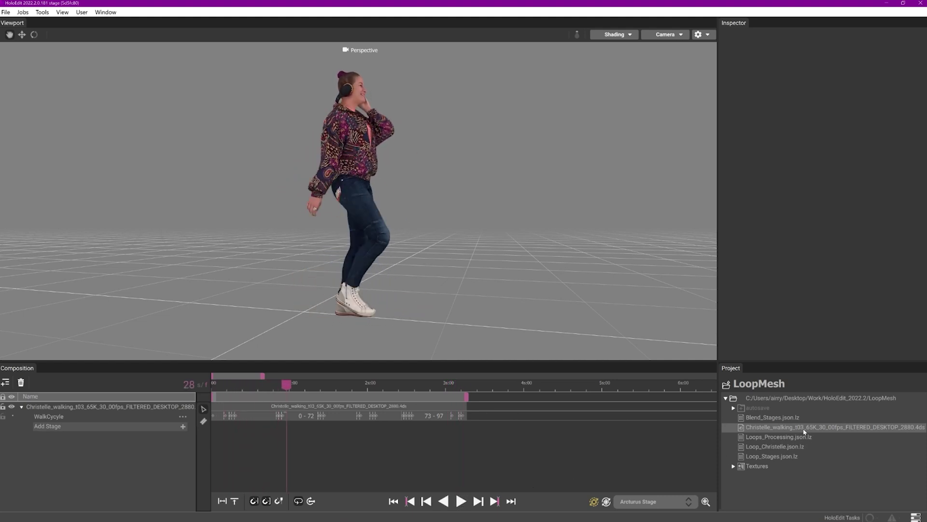
left_click_drag(804, 432, 74, 467)
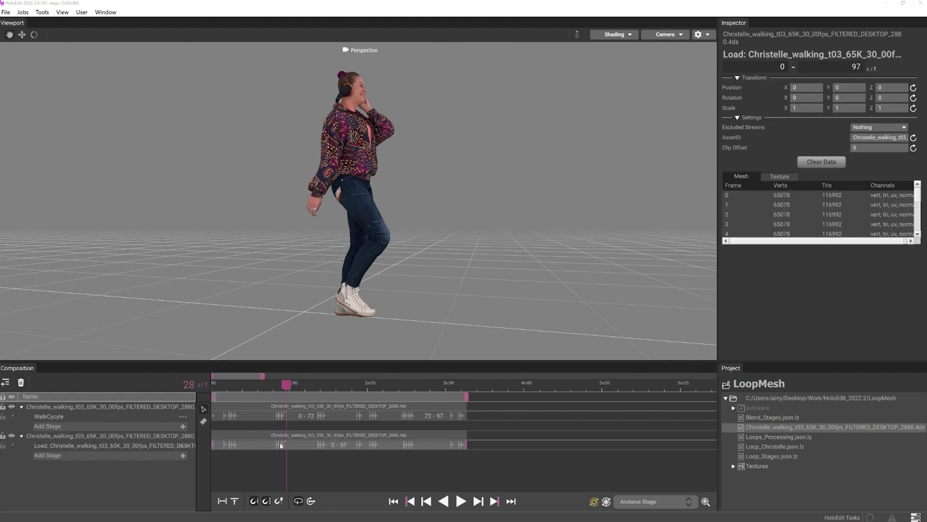
left_click_drag(280, 445, 454, 449)
- Compare poses around frames 71–80 and align the second clip to start at frame 68
left_click(422, 384)
mouse_move(421, 385)
left_mouse_down()
mouse_move(397, 385)
mouse_move(408, 384)
left_mouse_up()
left_click_drag(416, 338, 432, 325)
left_click_drag(450, 446, 430, 446)
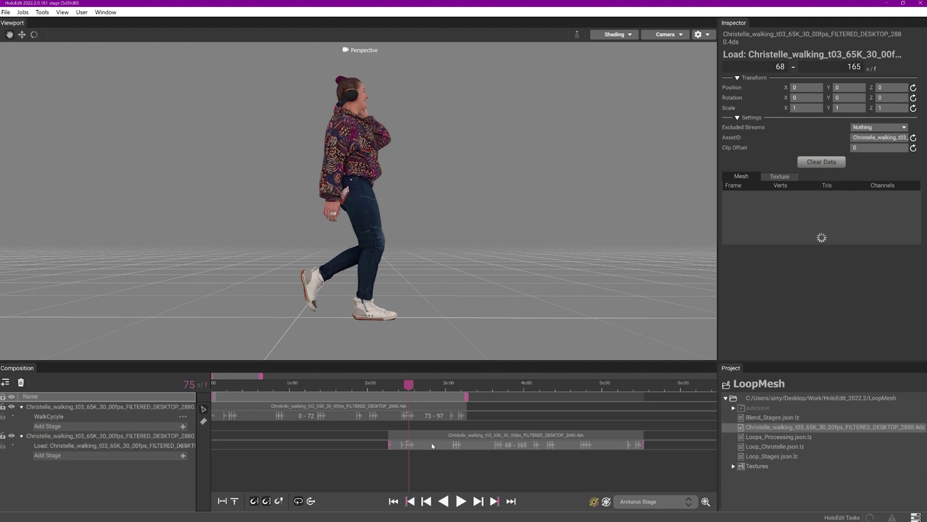
left_click_drag(270, 318, 384, 392)
scroll(389, 454, "up", 2)
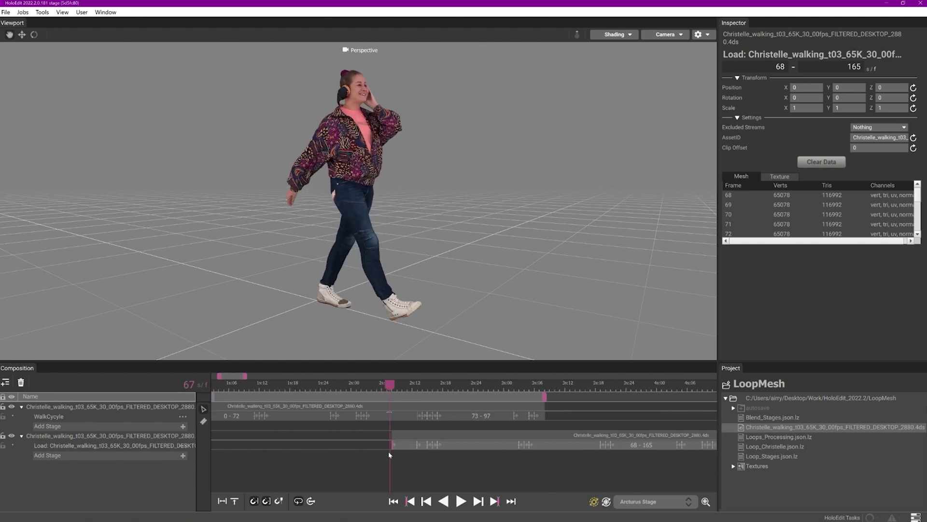
left_click_drag(387, 394, 429, 388)
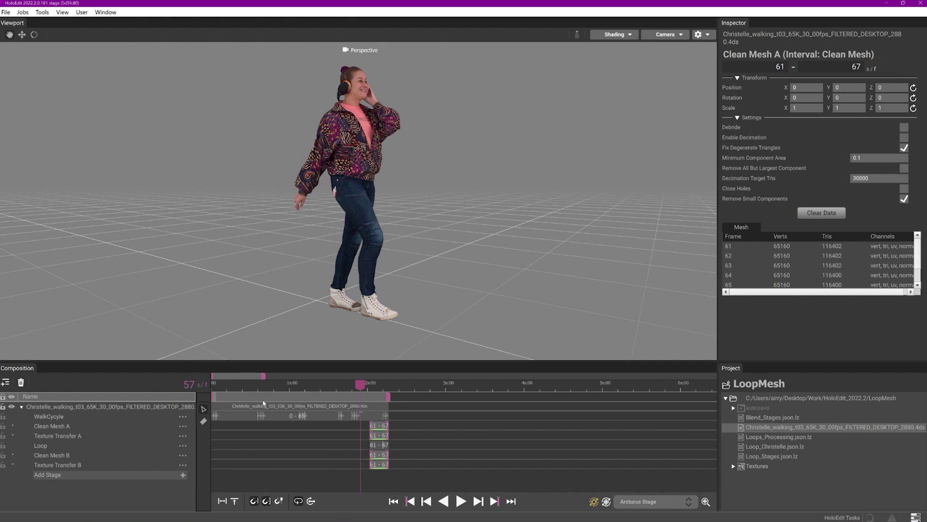
- Add a Blend Mesh (Beta) stage with a 61–67 interval
left_click(183, 474)
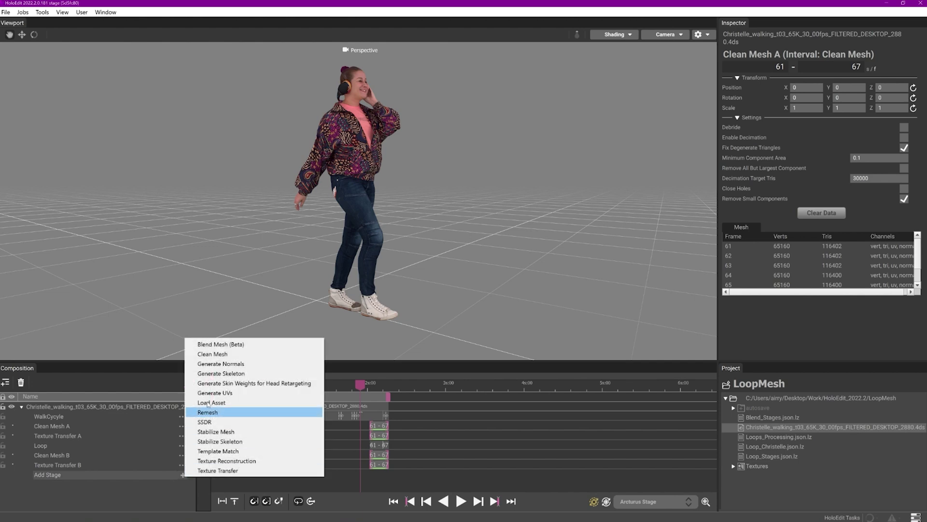
left_click(232, 343)
left_click_drag(371, 475, 389, 477)
right_click(388, 477)
left_click(394, 481)
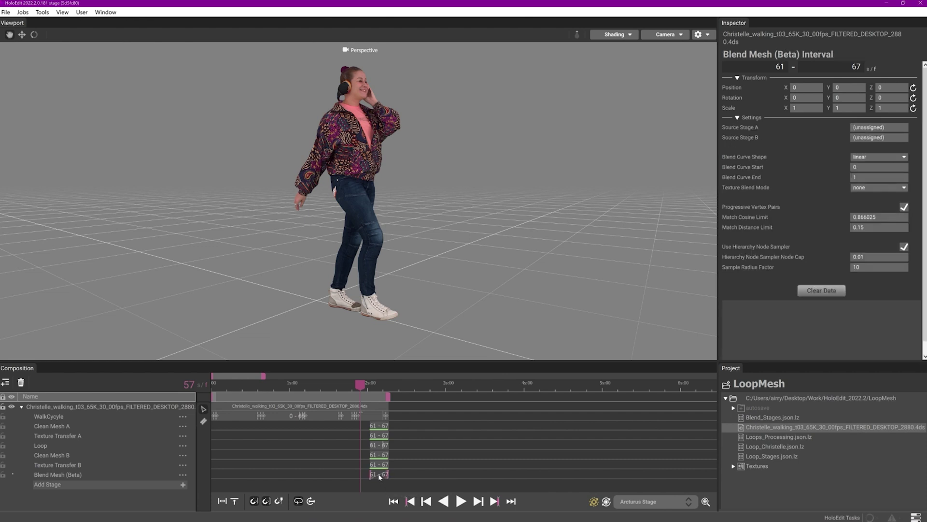
- Set Texture Transfer A and B as blend sources, hierarchy node sampler off, Match Distance Limit 0.2
left_click(75, 476)
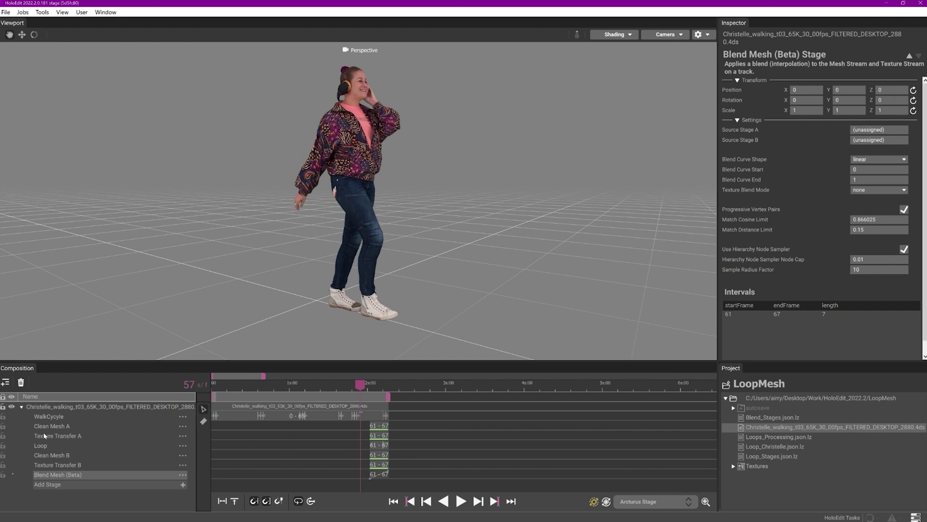
left_click_drag(43, 432, 873, 133)
left_click_drag(55, 469, 880, 146)
left_click(904, 249)
left_click(868, 234)
type("0.2")
key("Return")
- Process the 61–67 Blend Mesh (Beta) interval
left_click(376, 475)
right_click(375, 474)
left_click(391, 466)
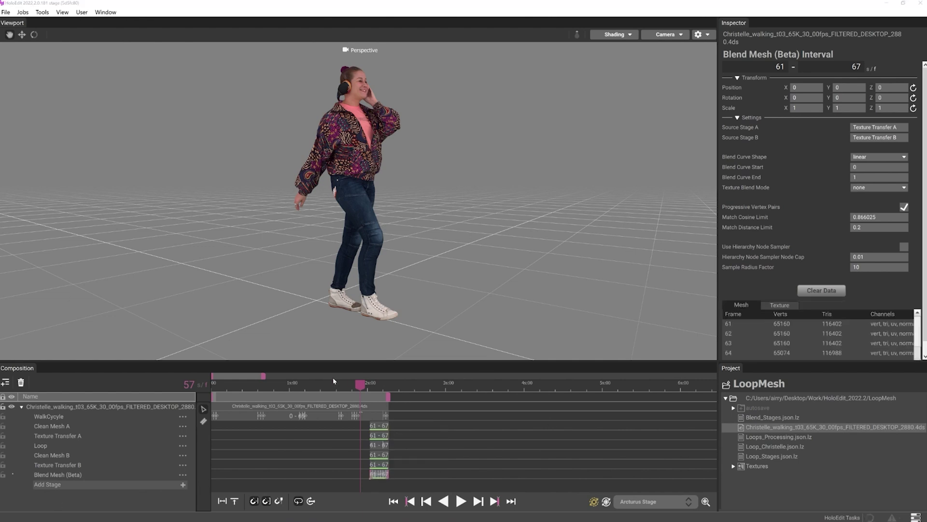
- Scrub back toward the start and play the blended walking loop
left_click(364, 387)
left_click_drag(364, 387, 249, 377)
left_click(458, 501)
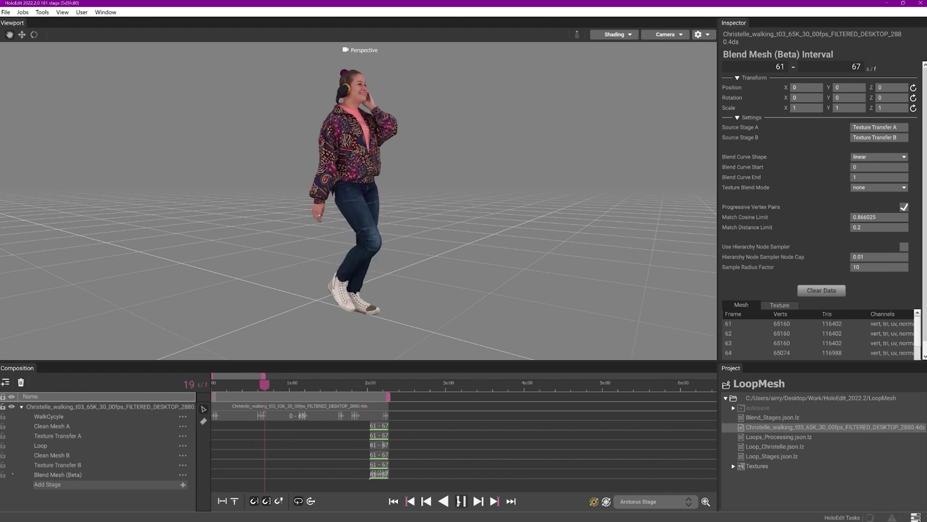